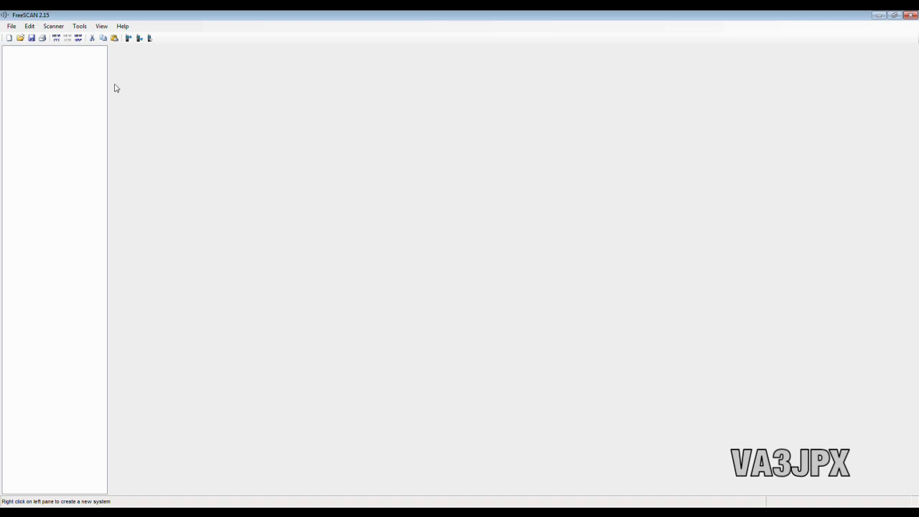
- Queue the scanner's system list over the COM5 115200 connection and download all listed systems from the scanner
{"action": "left_click", "coordinate": [46, 28]}
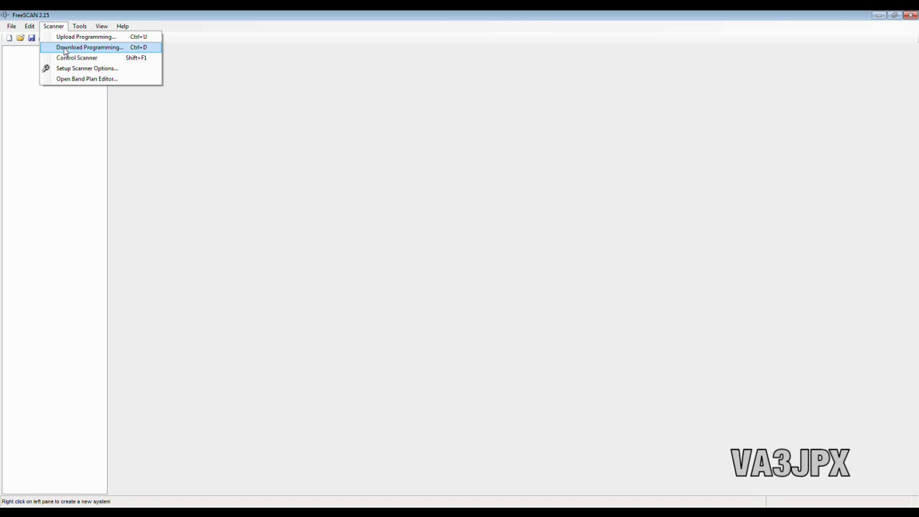
{"action": "left_click", "coordinate": [64, 47]}
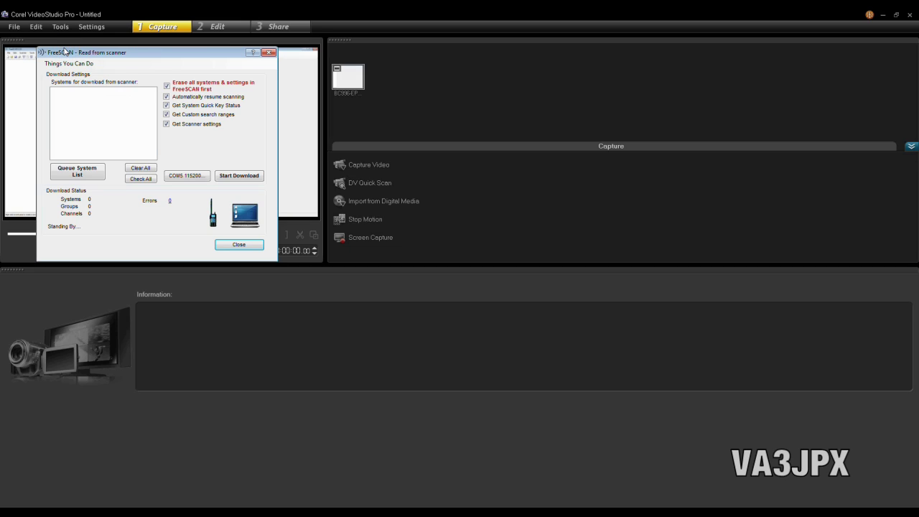
{"action": "left_click", "coordinate": [197, 182]}
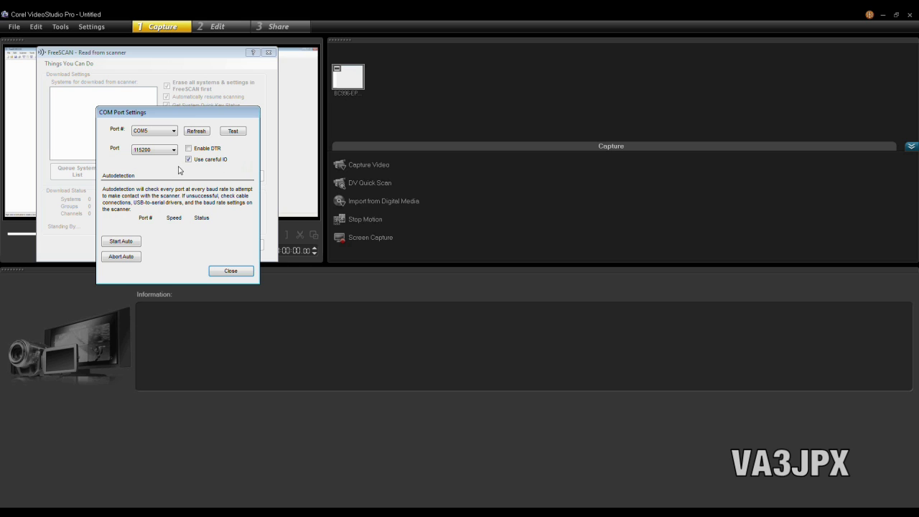
{"action": "left_click", "coordinate": [231, 272]}
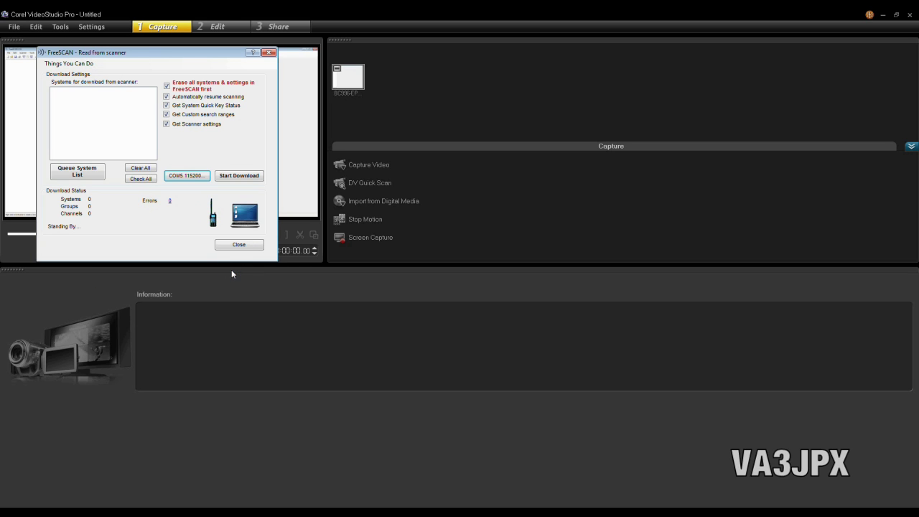
{"action": "left_click", "coordinate": [79, 181]}
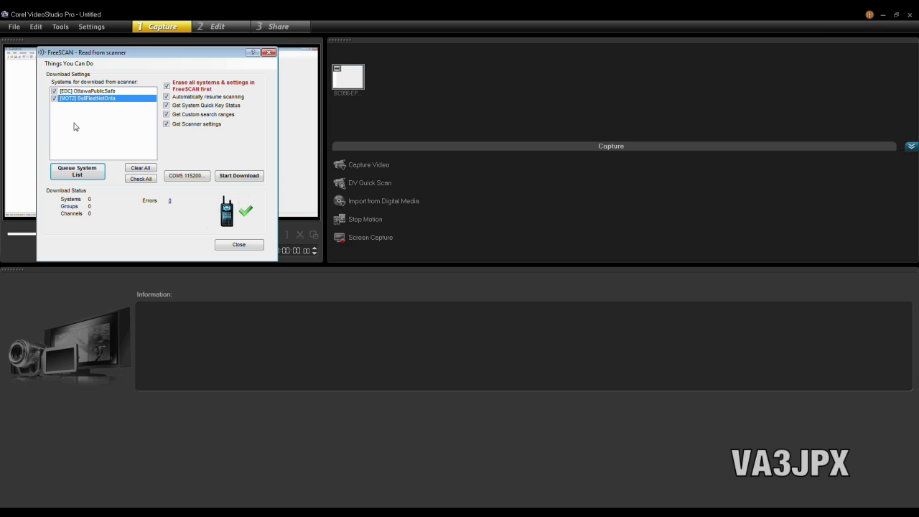
{"action": "left_click", "coordinate": [229, 178]}
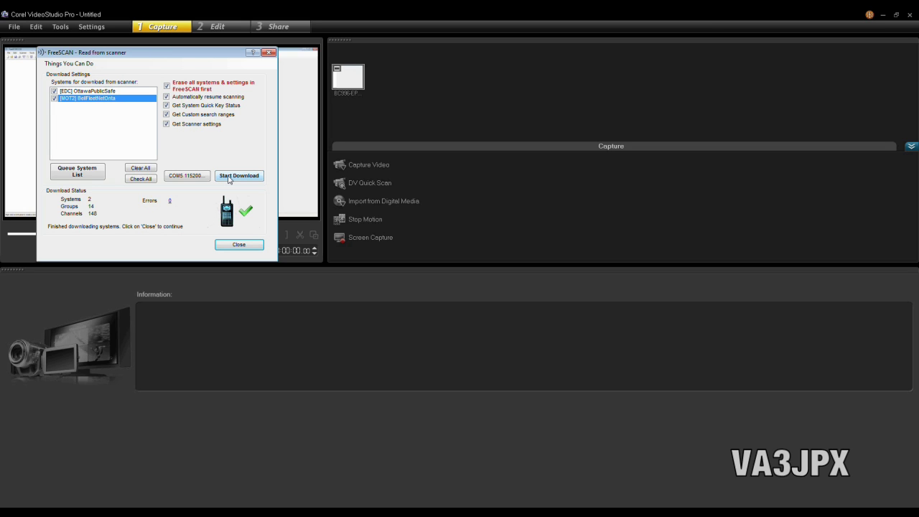
{"action": "left_click", "coordinate": [250, 245]}
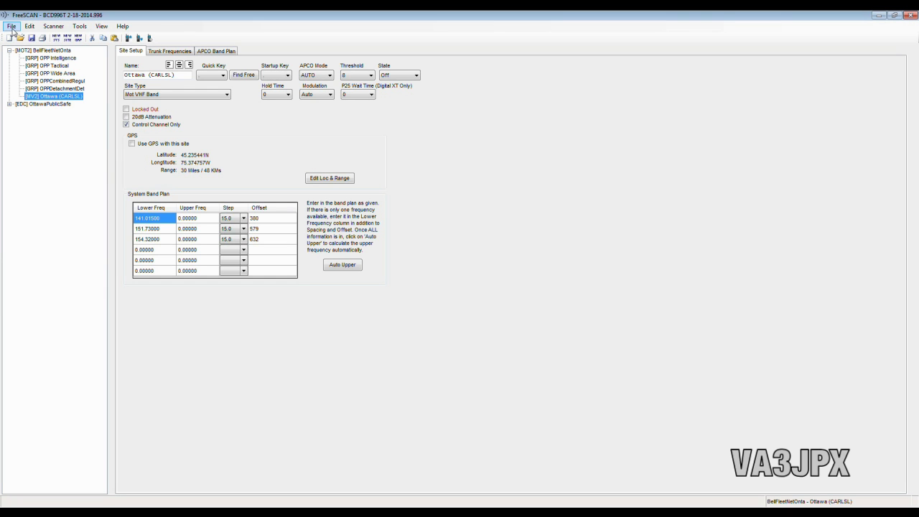
- Save the downloaded programming as BCD996T 2-18-2014.996 in Documents and start a new empty file
{"action": "left_click", "coordinate": [12, 27]}
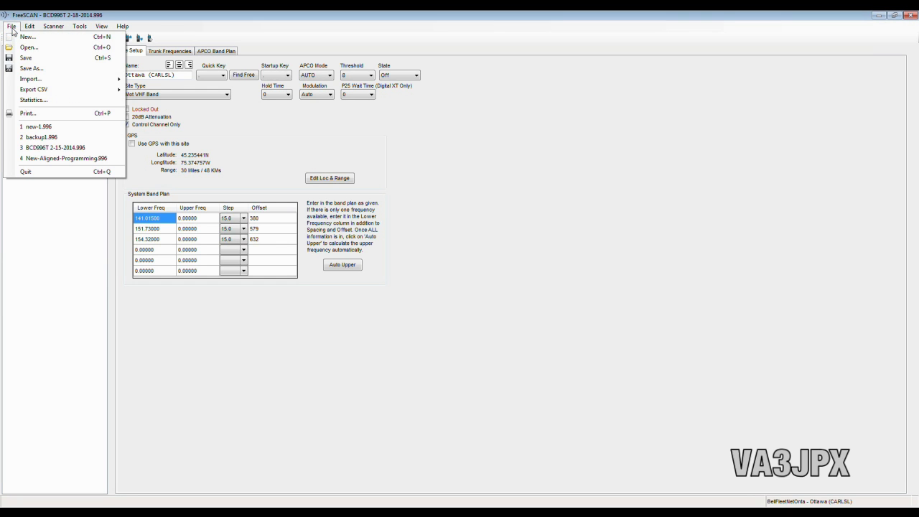
{"action": "left_click", "coordinate": [38, 68]}
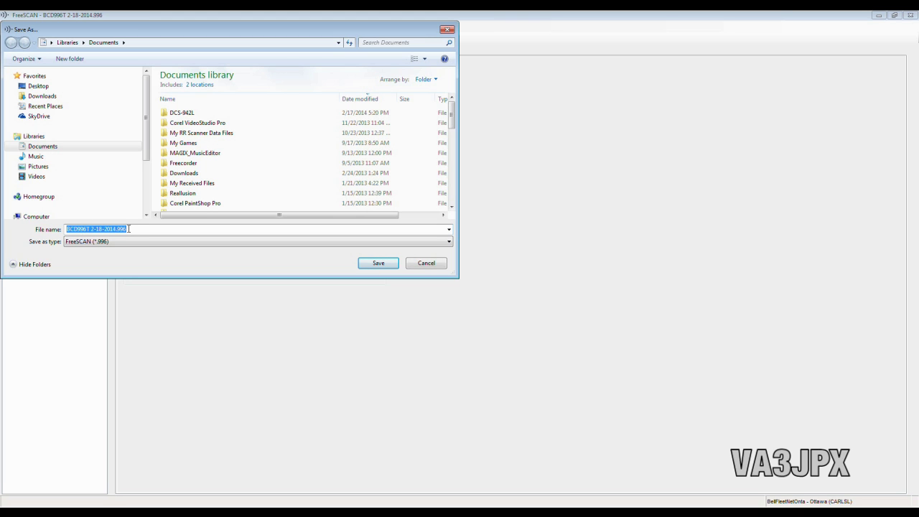
{"action": "left_click", "coordinate": [377, 264]}
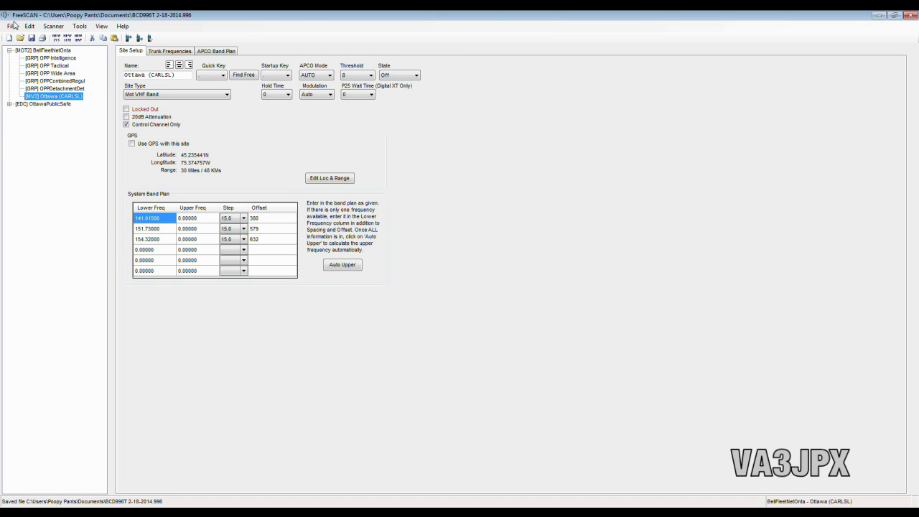
{"action": "left_click", "coordinate": [11, 26]}
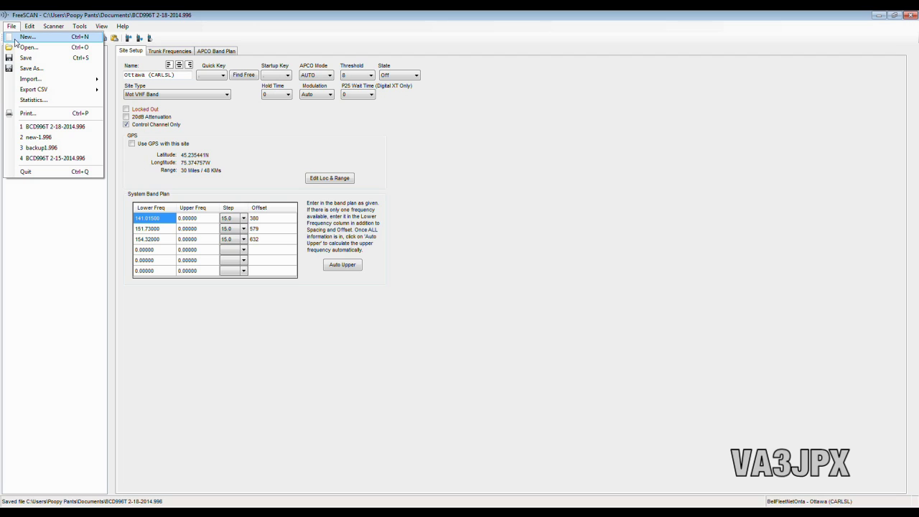
{"action": "left_click", "coordinate": [27, 36]}
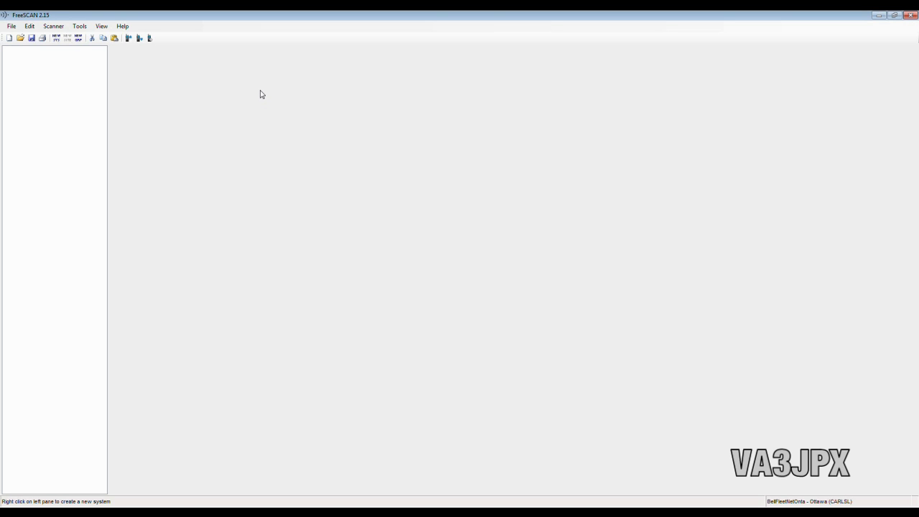
- Start a RadioReference trunked system import and connect with the remembered account login
{"action": "left_click", "coordinate": [12, 27]}
{"action": "mouse_move", "coordinate": [31, 82]}
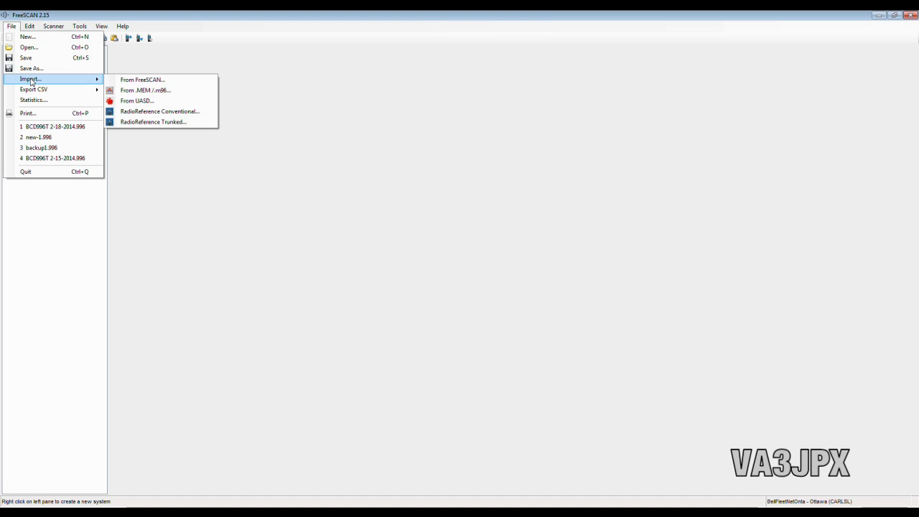
{"action": "left_click", "coordinate": [162, 127]}
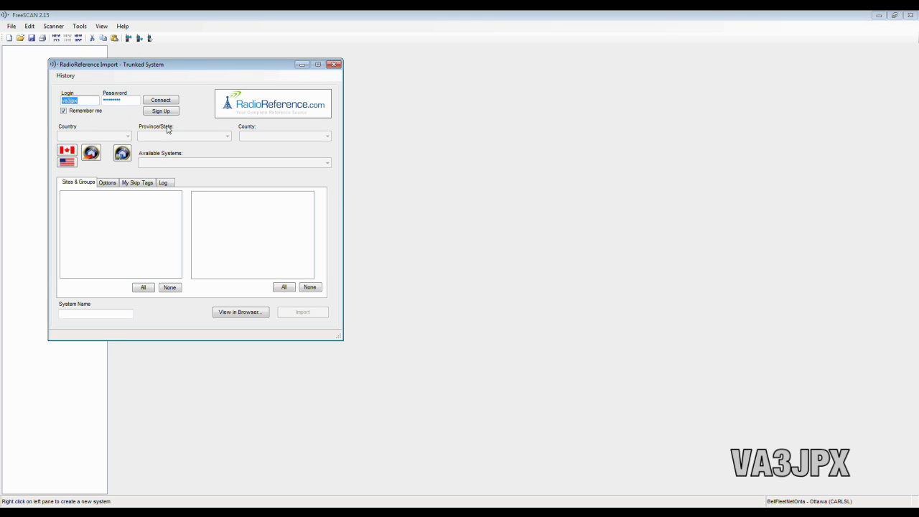
{"action": "left_click", "coordinate": [159, 99]}
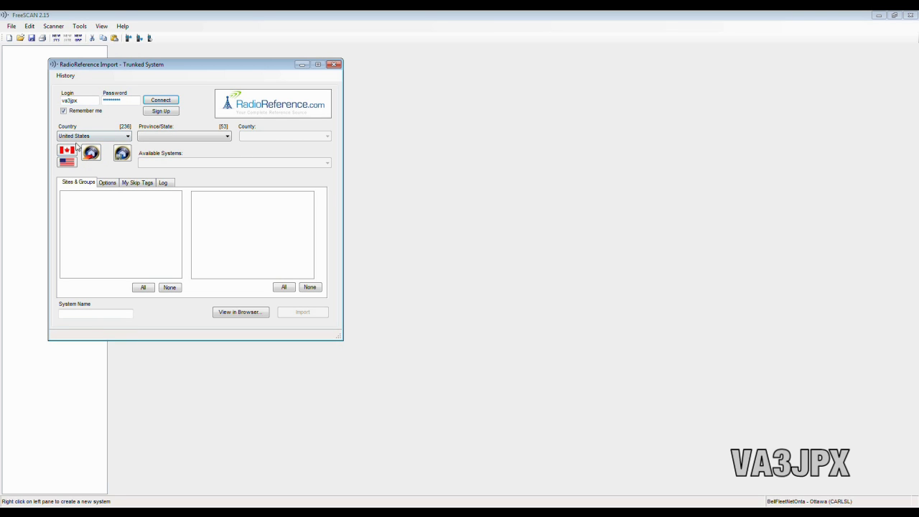
- Set the import location to Canada, province Ontario, county Ottawa
{"action": "left_click", "coordinate": [70, 152]}
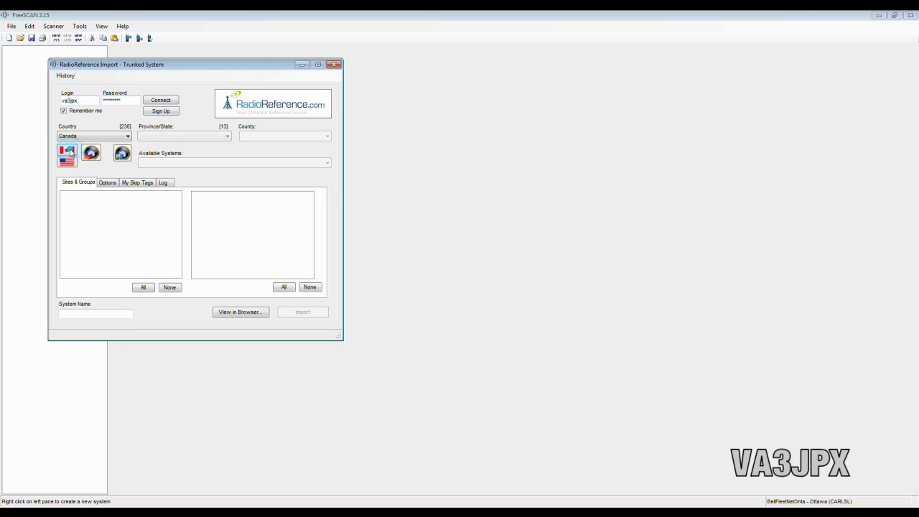
{"action": "left_click", "coordinate": [183, 138]}
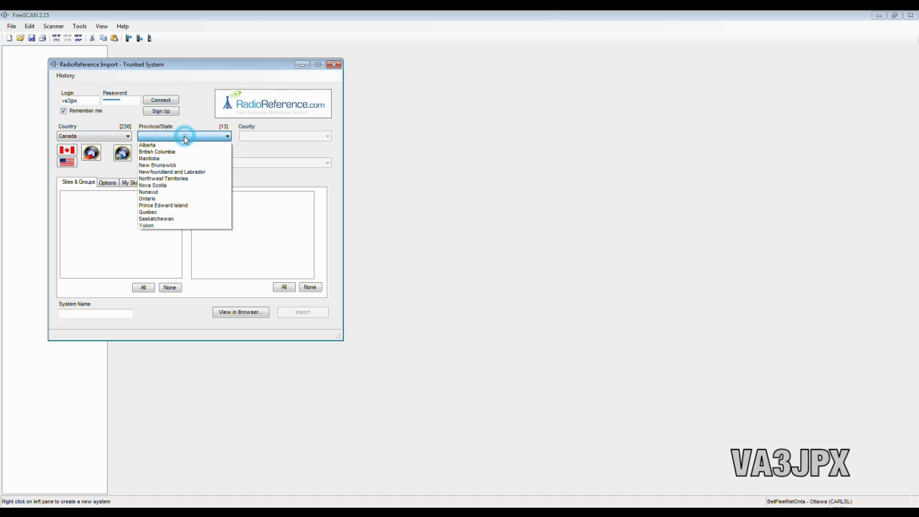
{"action": "left_click", "coordinate": [181, 199]}
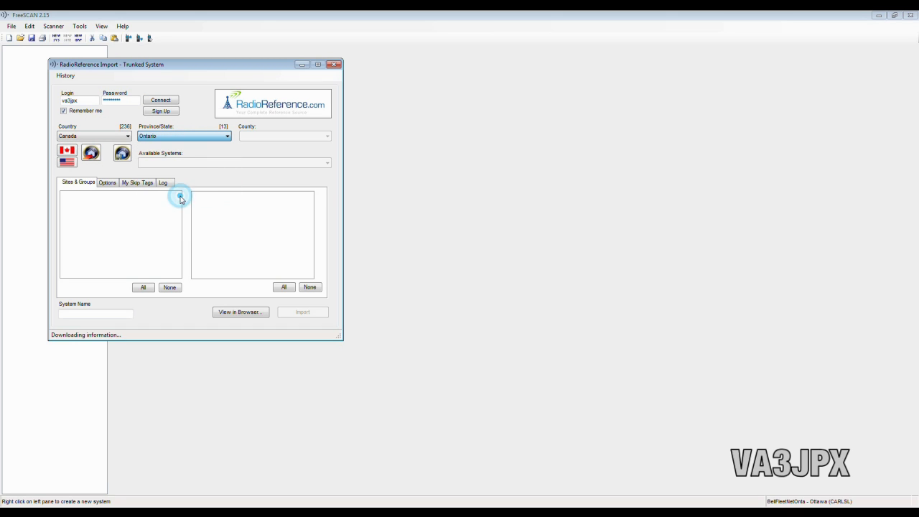
{"action": "left_click", "coordinate": [327, 136]}
{"action": "scroll", "coordinate": [287, 201], "scroll_direction": "down", "scroll_amount": 7}
{"action": "left_click", "coordinate": [280, 206]}
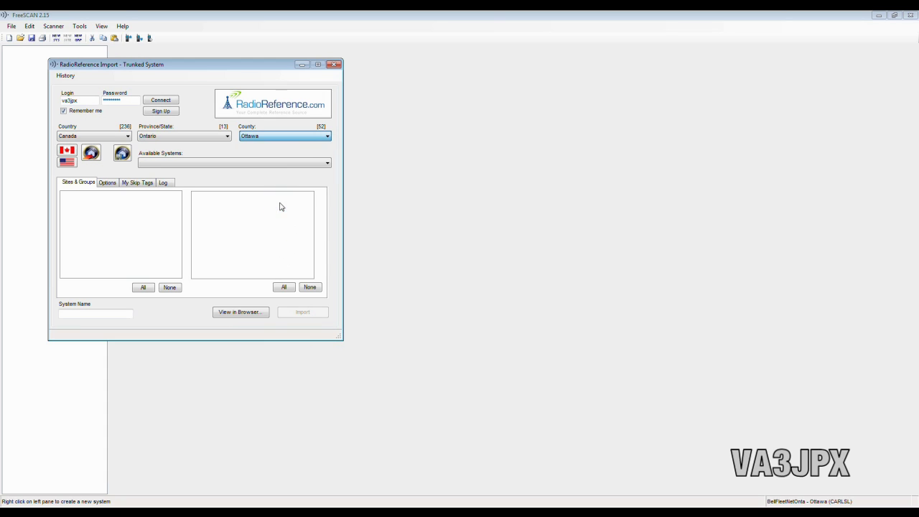
- Choose the Bell FleetNet - Ontario Provincial Government Zone 2 system and select only the Ottawa (CARLSL) site
{"action": "left_click", "coordinate": [327, 164]}
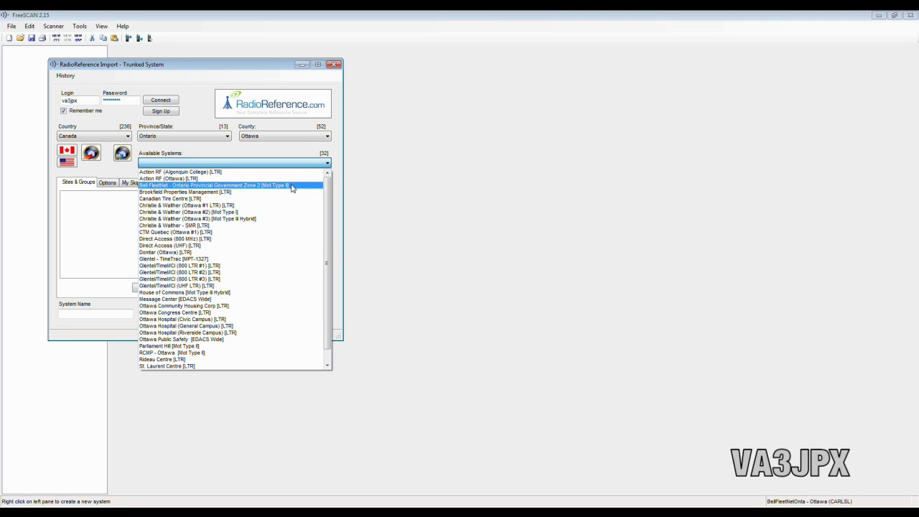
{"action": "left_click", "coordinate": [291, 185]}
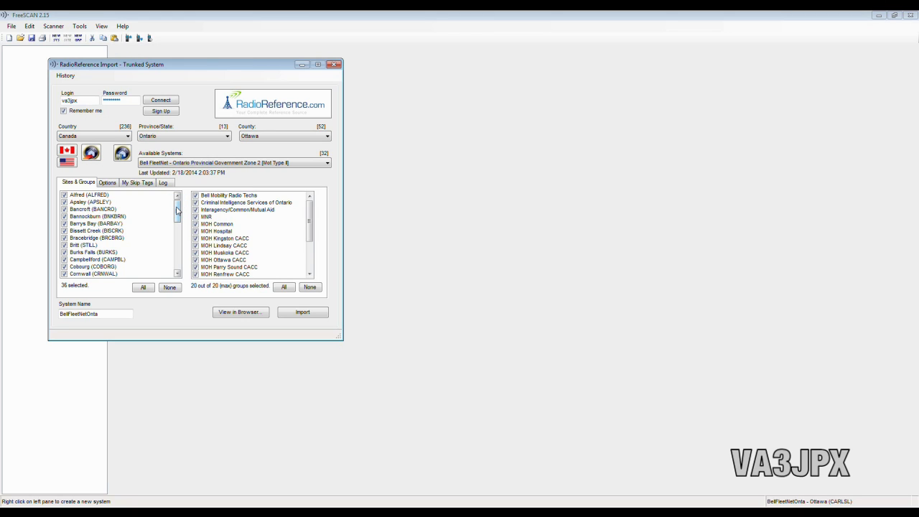
{"action": "left_click", "coordinate": [169, 287]}
{"action": "left_click_drag", "start_coordinate": [178, 204], "coordinate": [174, 251]}
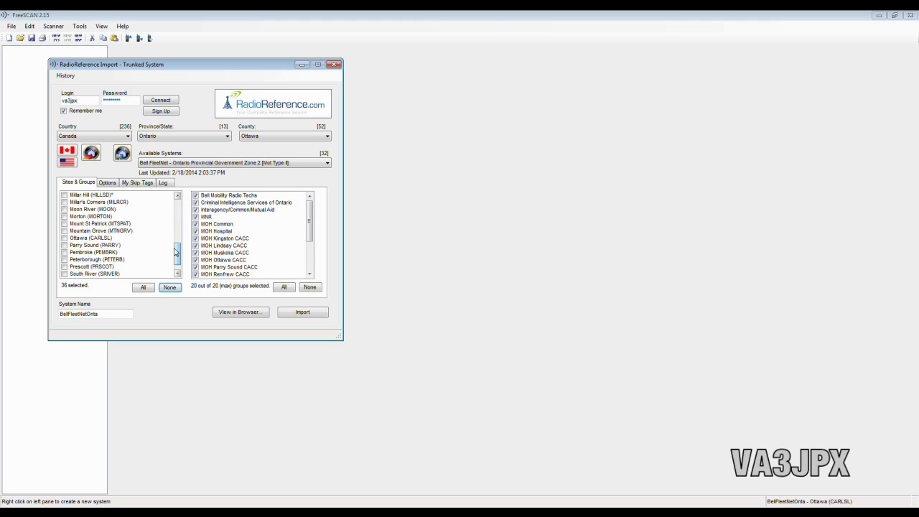
{"action": "left_click", "coordinate": [65, 238]}
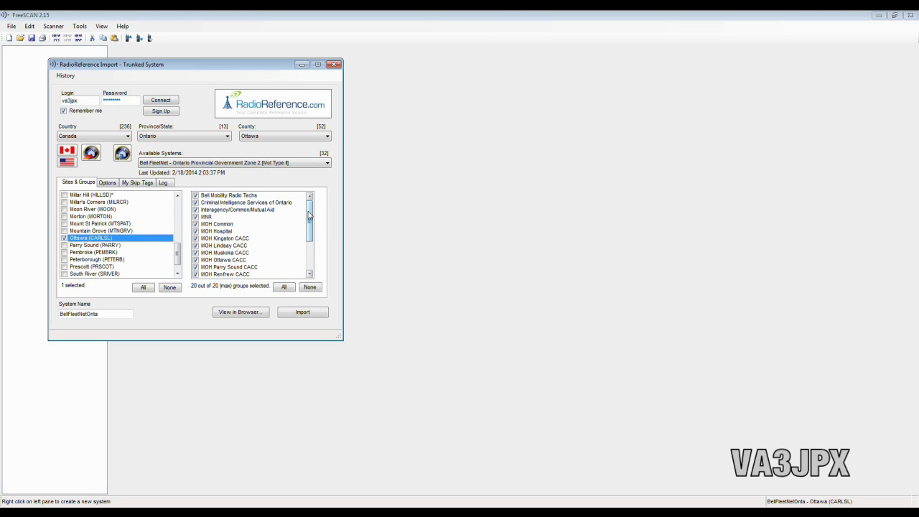
- Limit the imported groups to OPP Combined, OPP Detachment, OPP Intelligence, OPP Tactical and OPP Wide Area
{"action": "left_click", "coordinate": [313, 288]}
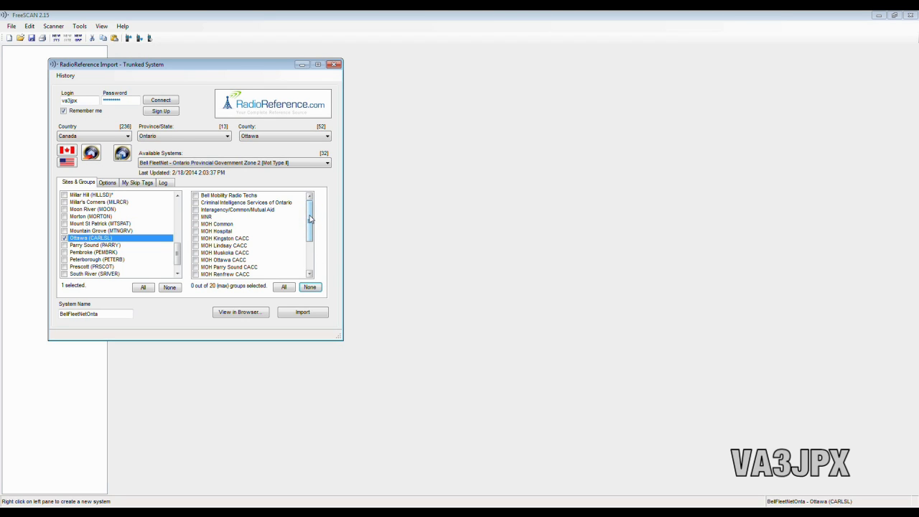
{"action": "scroll", "coordinate": [310, 219], "scroll_direction": "down", "scroll_amount": 3}
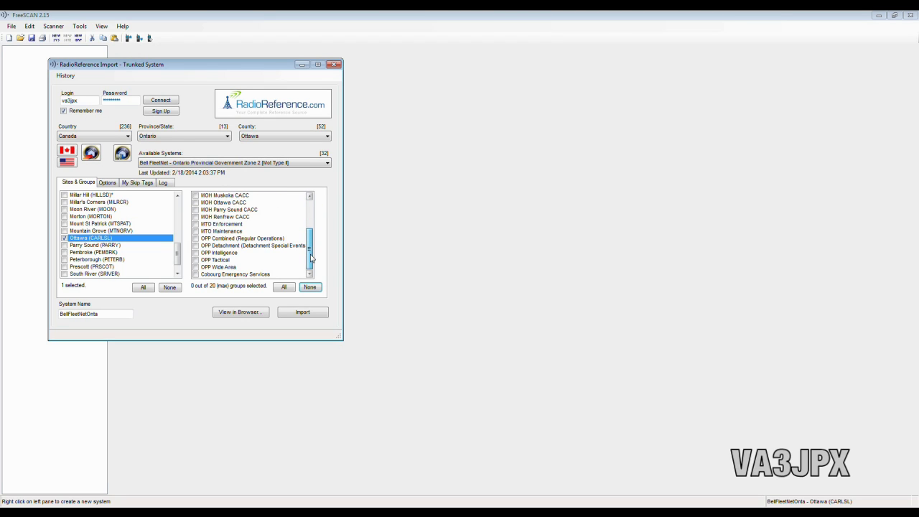
{"action": "left_click", "coordinate": [196, 238]}
{"action": "left_click", "coordinate": [196, 246]}
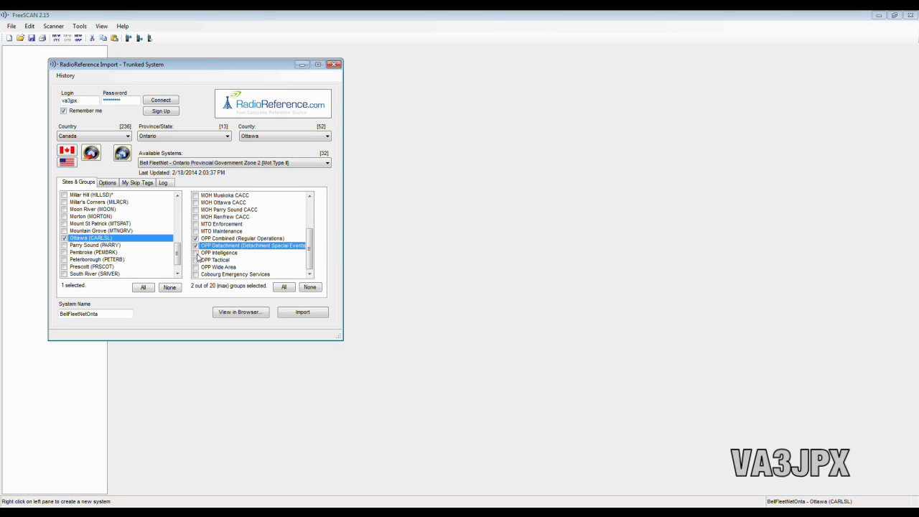
{"action": "left_click", "coordinate": [195, 253]}
{"action": "left_click", "coordinate": [196, 259]}
{"action": "left_click", "coordinate": [195, 267]}
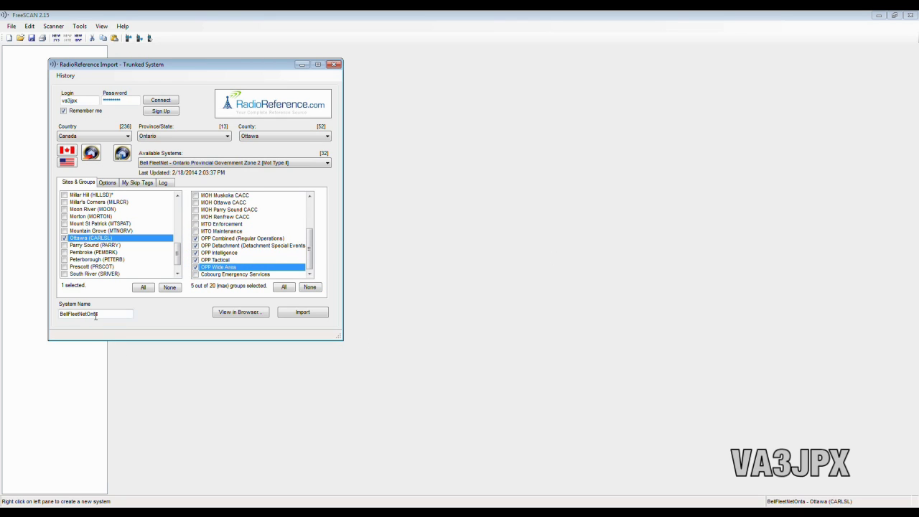
- Name the system Fleetnet, import it and close the RadioReference import window
{"action": "left_click_drag", "start_coordinate": [107, 315], "coordinate": [49, 323]}
{"action": "type", "text": "Fleetnet"}
{"action": "left_click", "coordinate": [318, 312]}
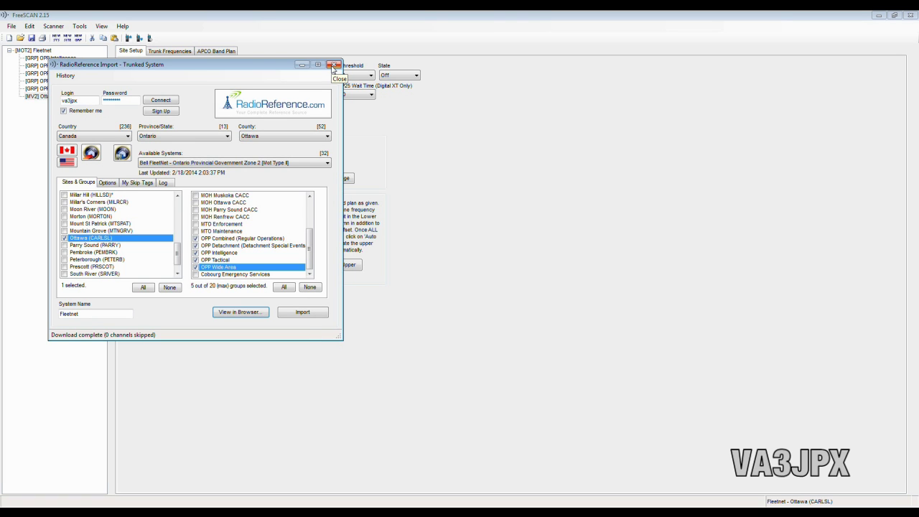
{"action": "left_click", "coordinate": [333, 65]}
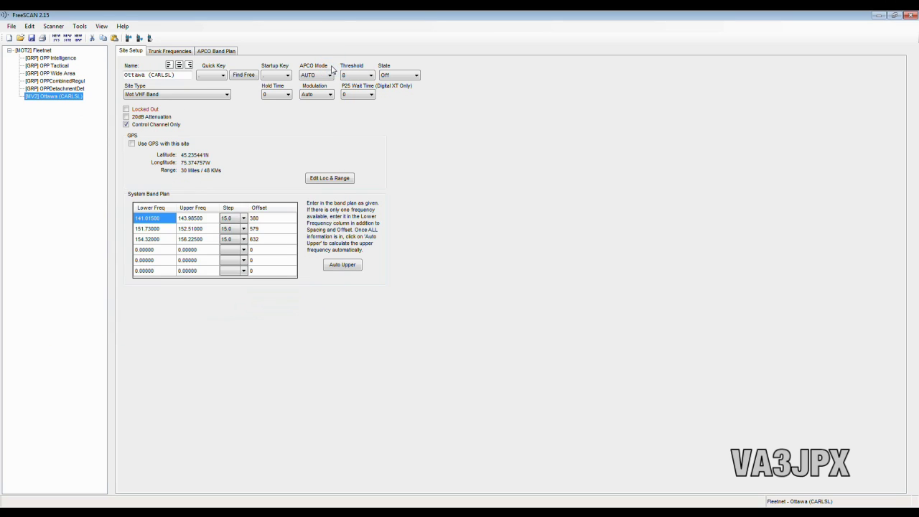
- Review the Ottawa (CARLSL) site setup and set the Fleetnet system's ID mode to ID Scan
{"action": "left_click", "coordinate": [46, 51]}
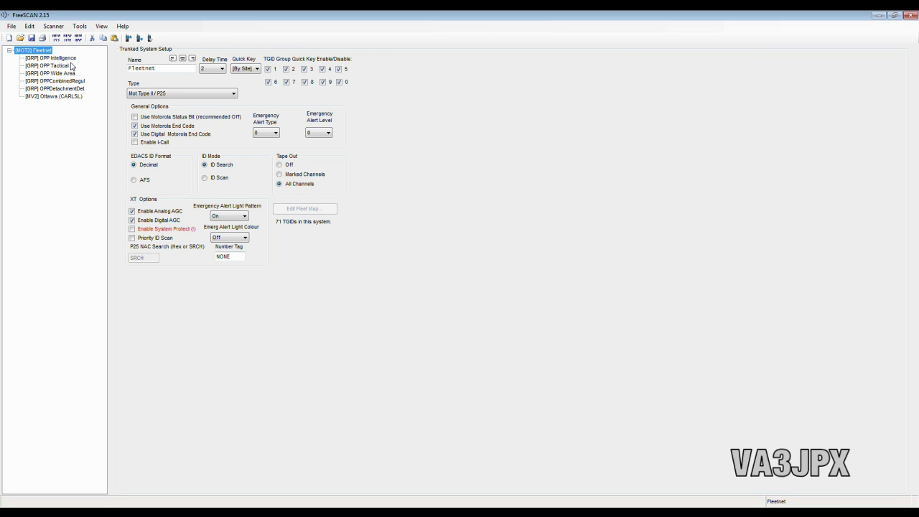
{"action": "left_click", "coordinate": [57, 97]}
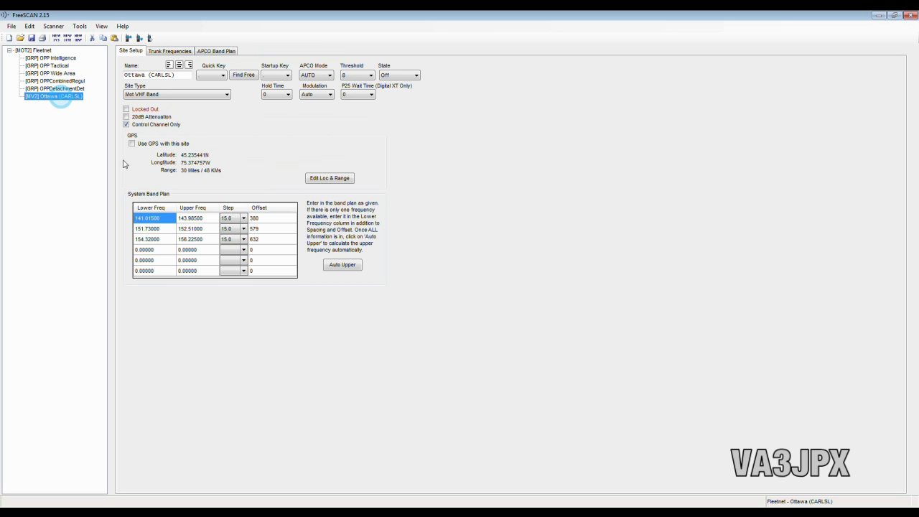
{"action": "left_click", "coordinate": [47, 51]}
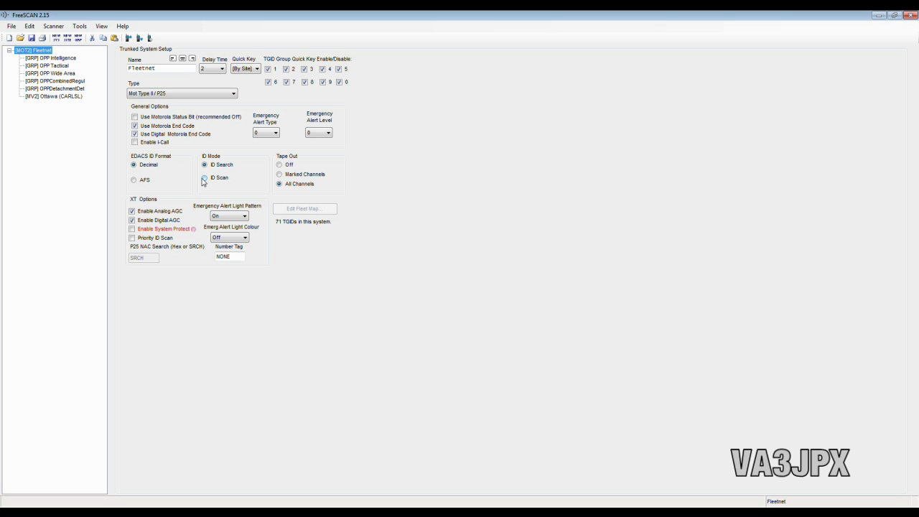
{"action": "left_click", "coordinate": [205, 178]}
{"action": "left_click", "coordinate": [205, 178]}
- Upload the Fleetnet system to the scanner with the Erase All Systems & Settings option, then close the upload window
{"action": "left_click", "coordinate": [53, 26]}
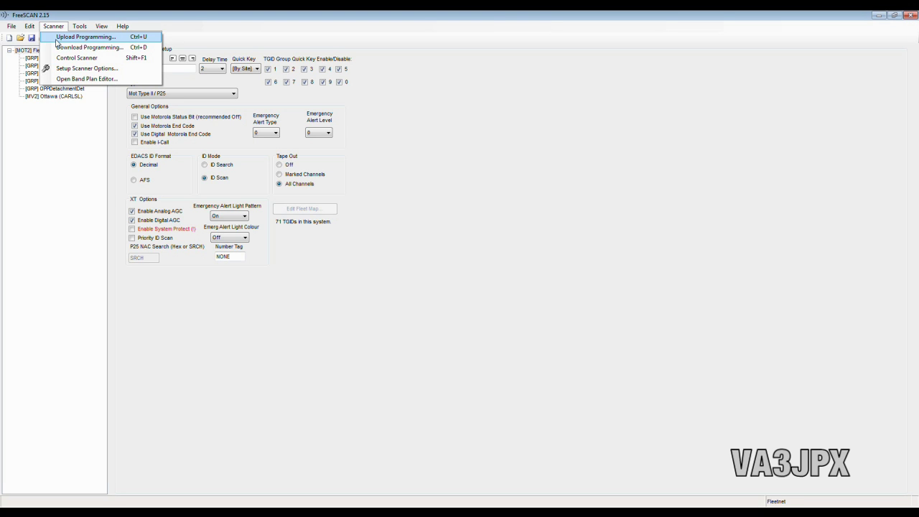
{"action": "left_click", "coordinate": [56, 39]}
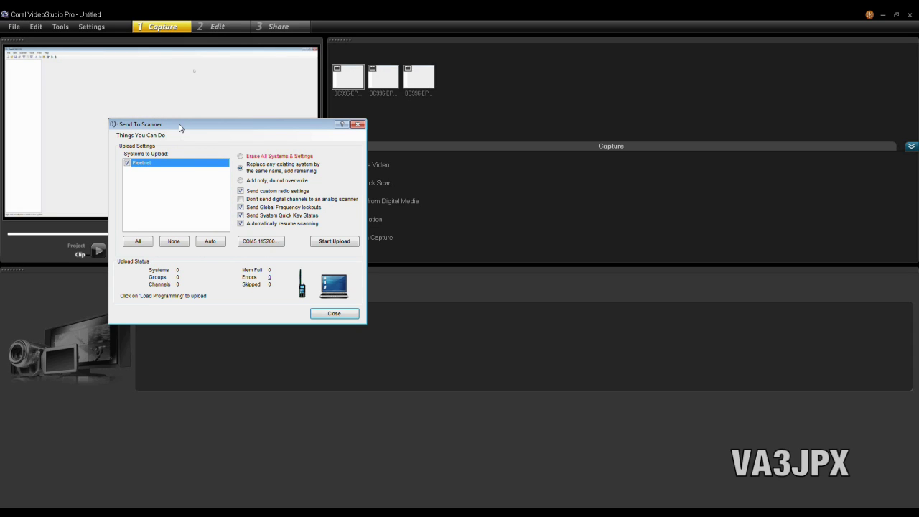
{"action": "left_click_drag", "start_coordinate": [179, 128], "coordinate": [282, 75]}
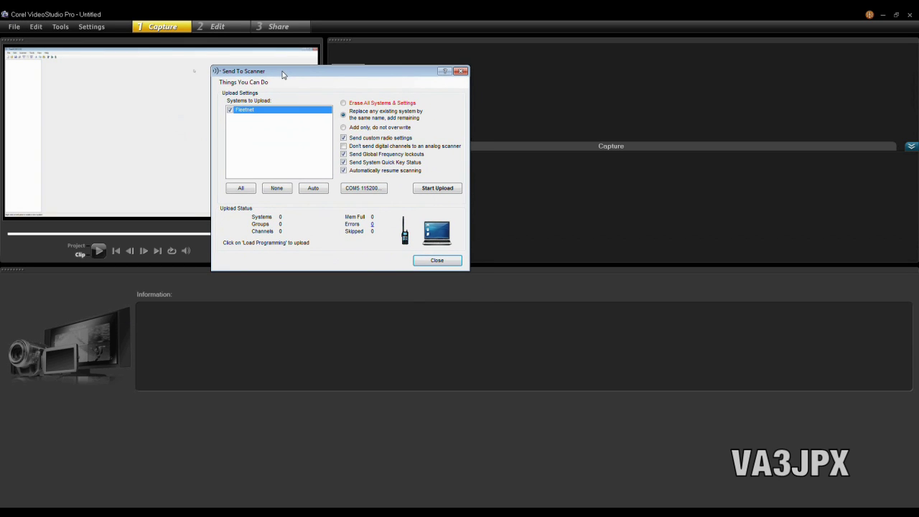
{"action": "left_click", "coordinate": [343, 104]}
{"action": "left_click", "coordinate": [442, 190]}
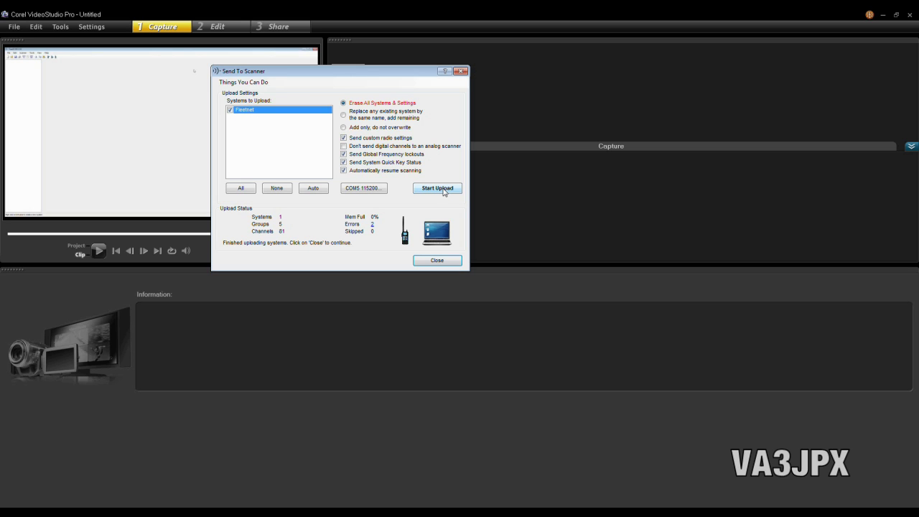
{"action": "left_click", "coordinate": [437, 260]}
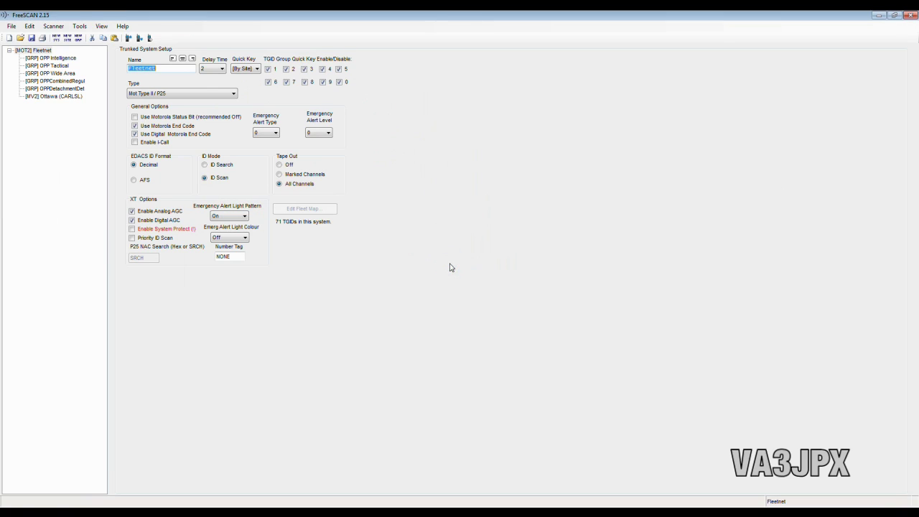
- Save the Fleetnet programming in Documents as a FreeSCAN file named New
{"action": "left_click", "coordinate": [12, 26]}
{"action": "left_click", "coordinate": [36, 70]}
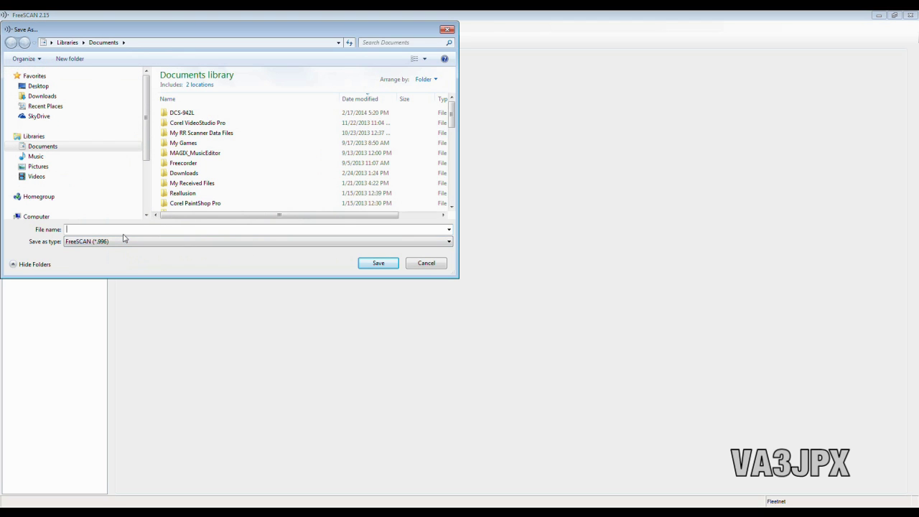
{"action": "type", "text": "New"}
{"action": "key", "text": "Return"}
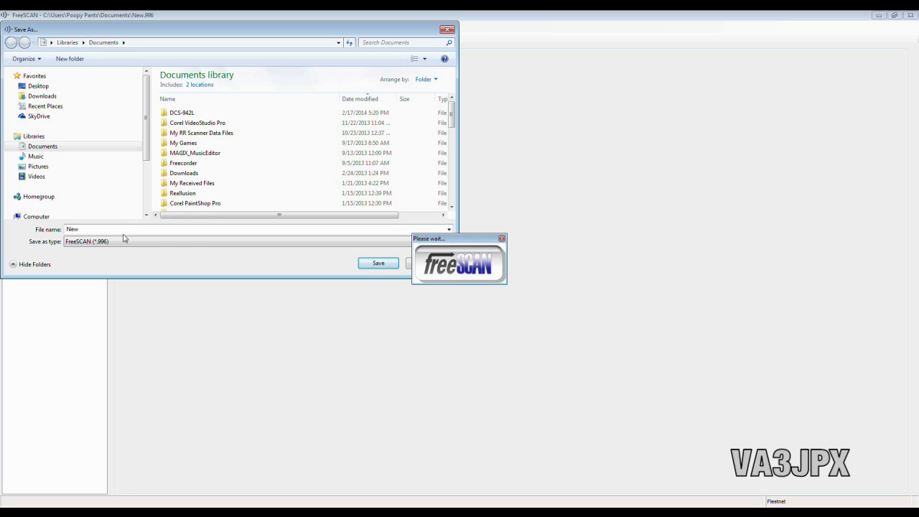